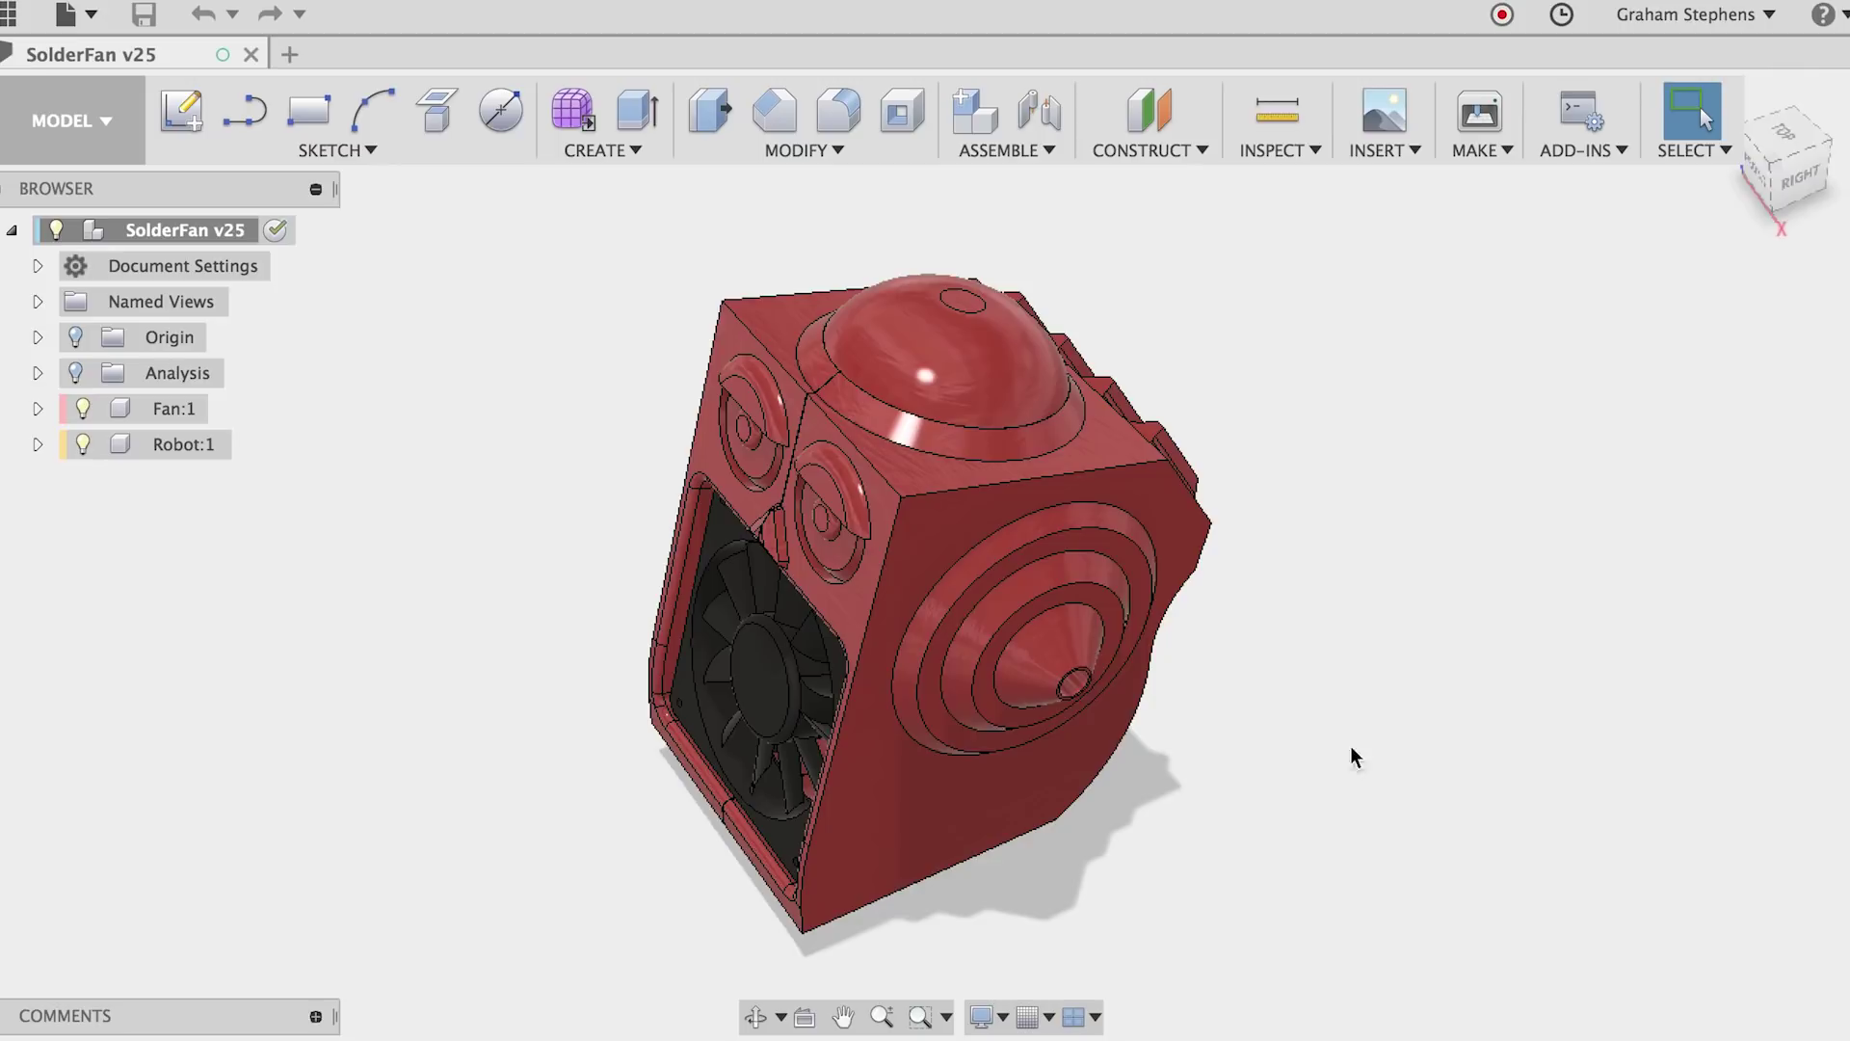
View the robot from the front, hide the Fan component and expand the Robot component's bodies.
left_click(1781, 193)
middle_click_drag(1844, 75, 914, 393, "shift")
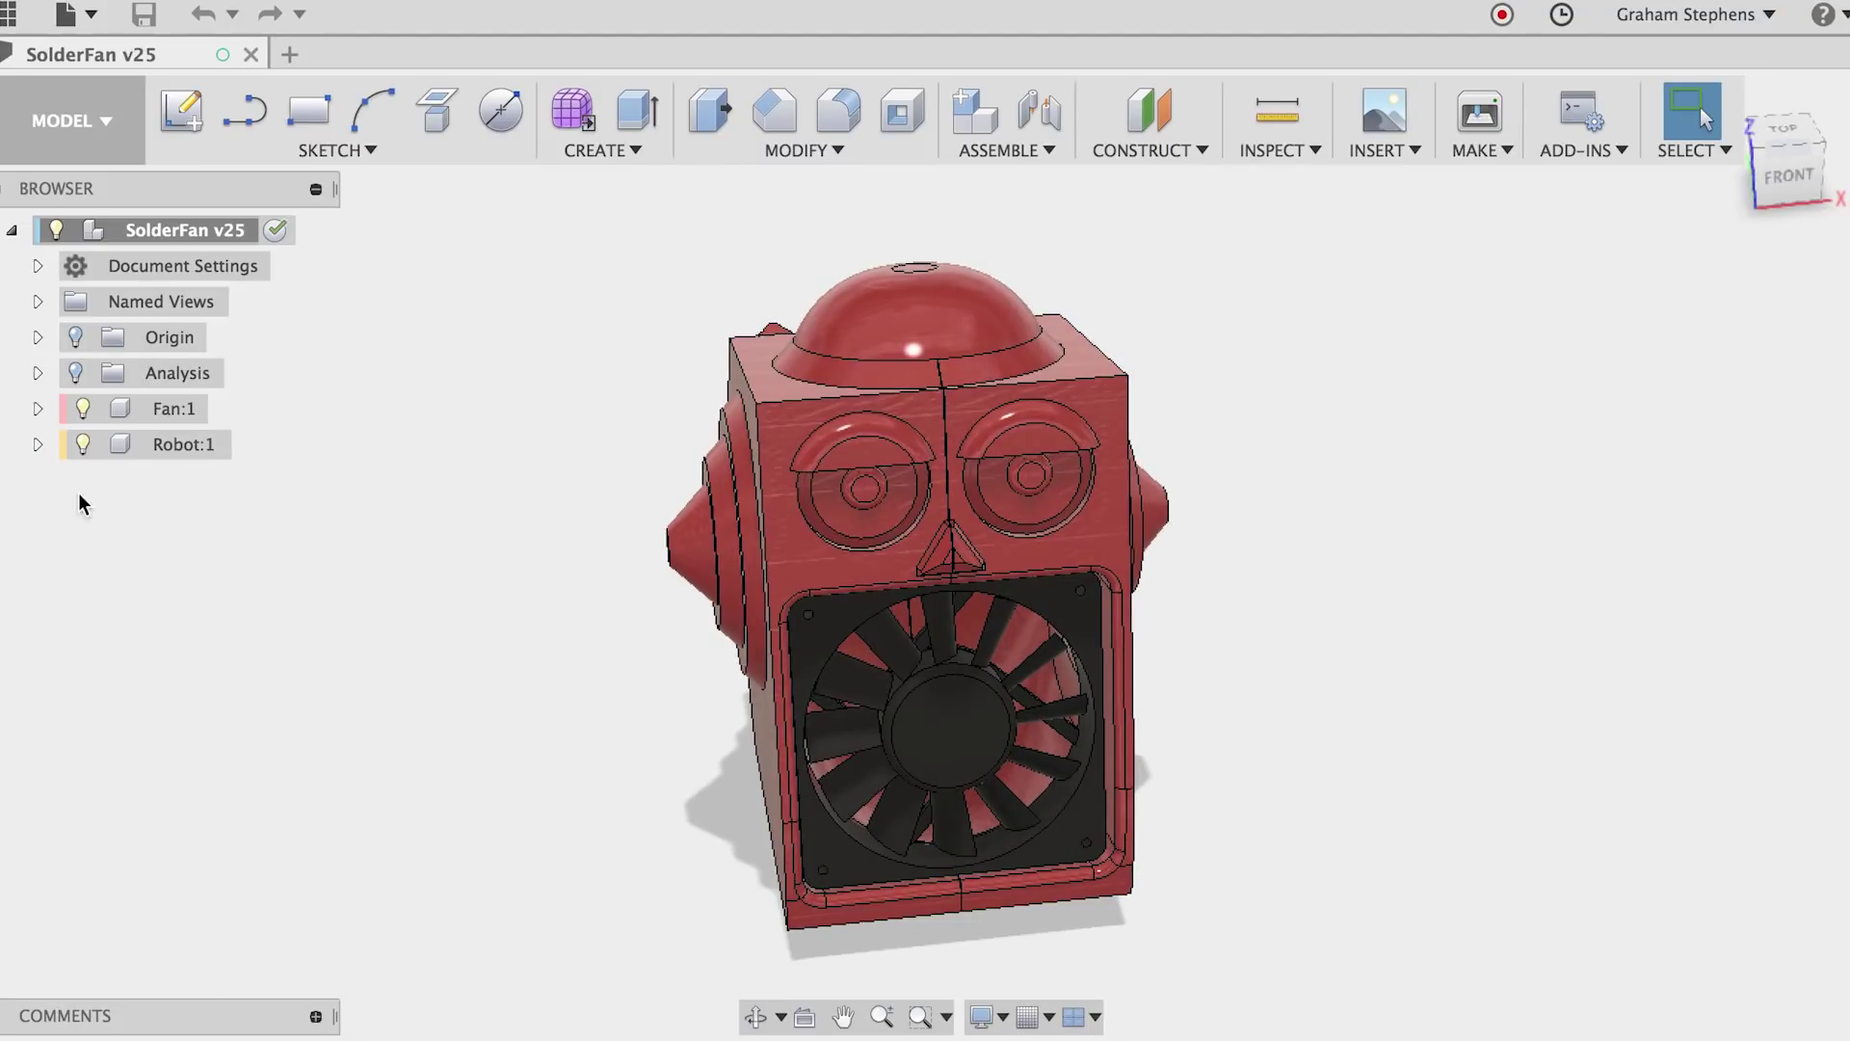
left_click(83, 409)
left_click(37, 444)
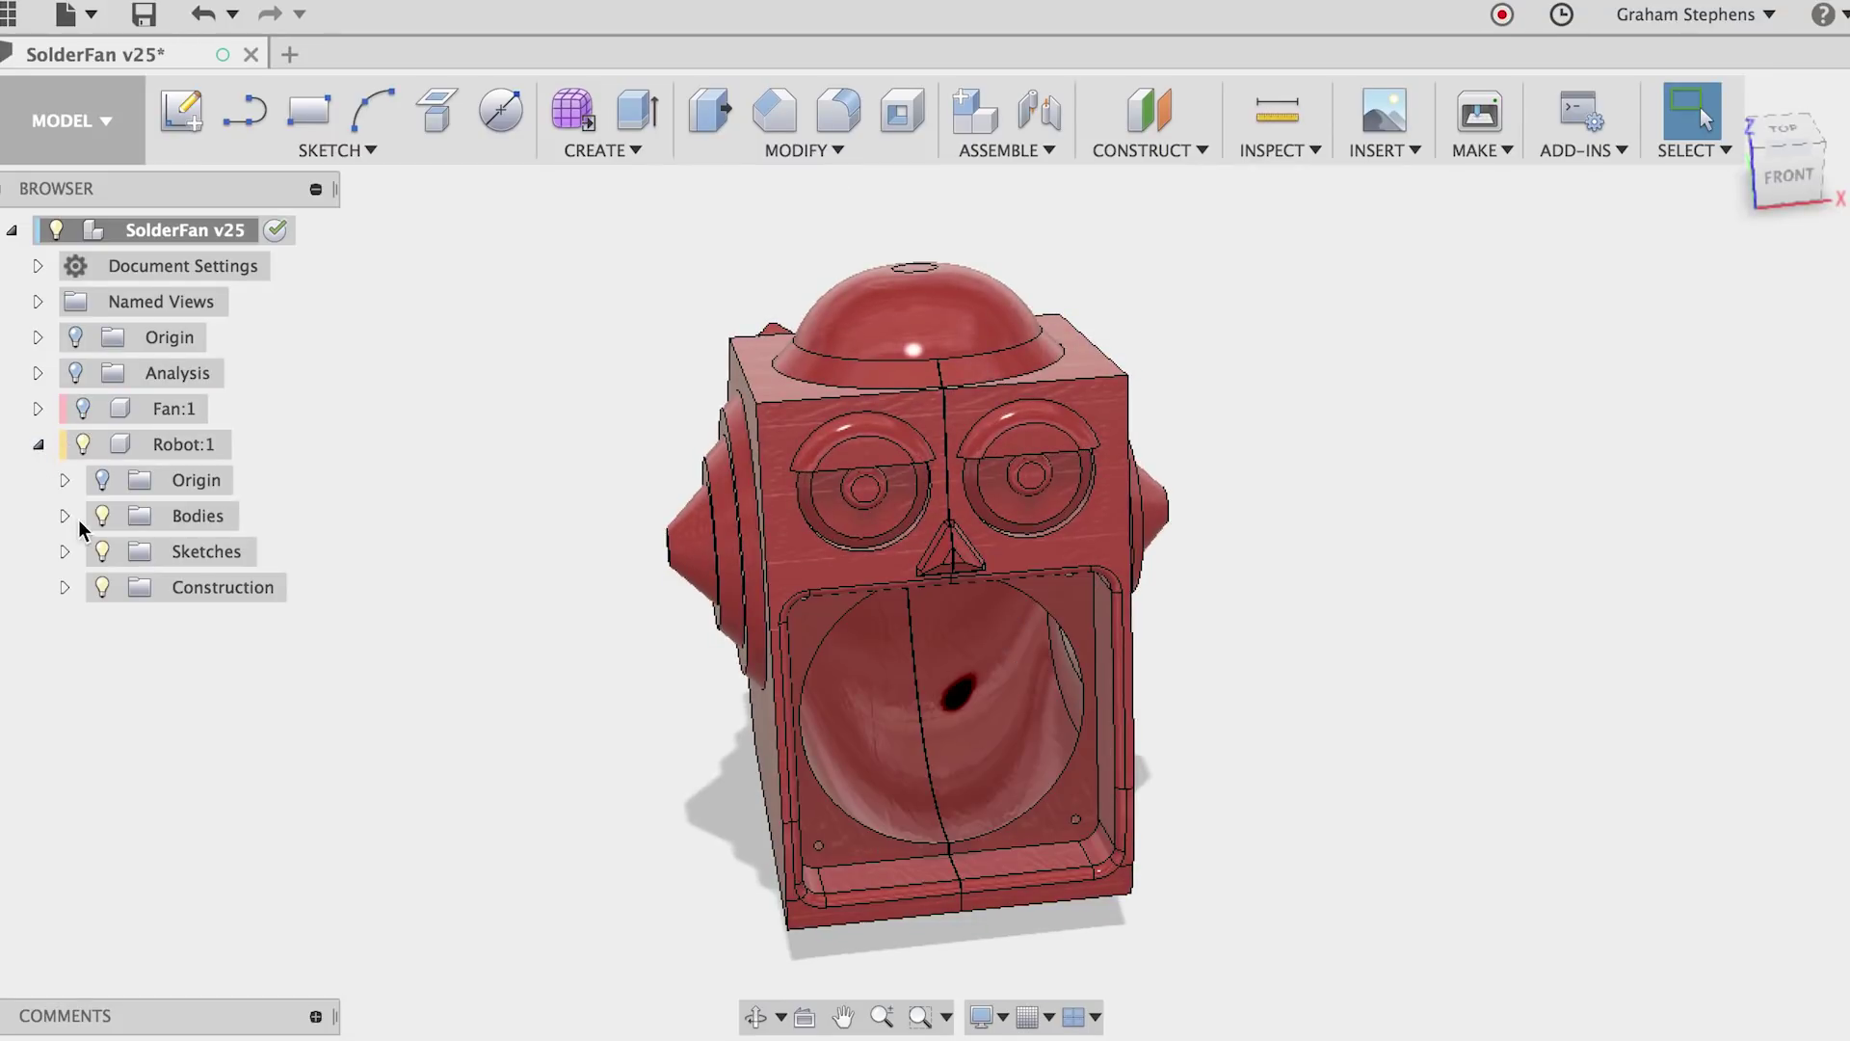
left_click(65, 517)
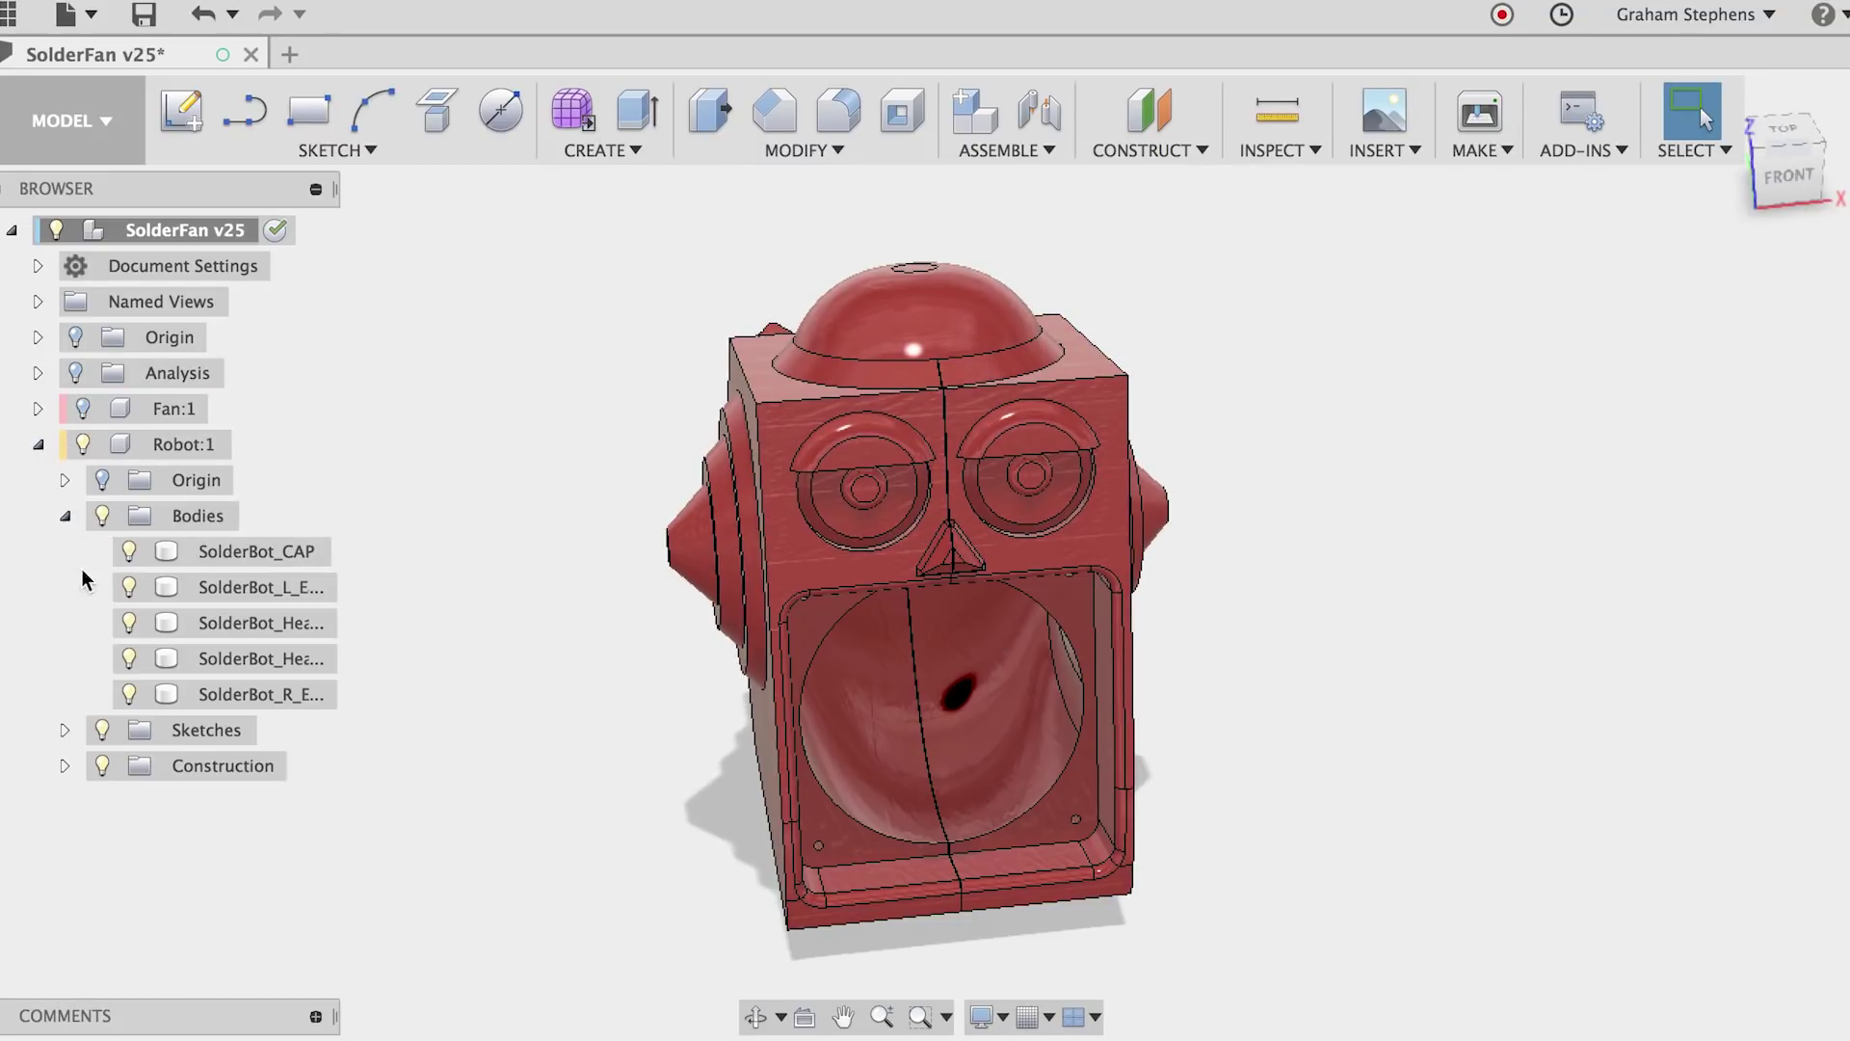
Hide the right ear, the right head half and the SolderBot_CAP body to expose the robot's interior.
left_click(128, 694)
left_click(130, 658)
left_click(129, 623)
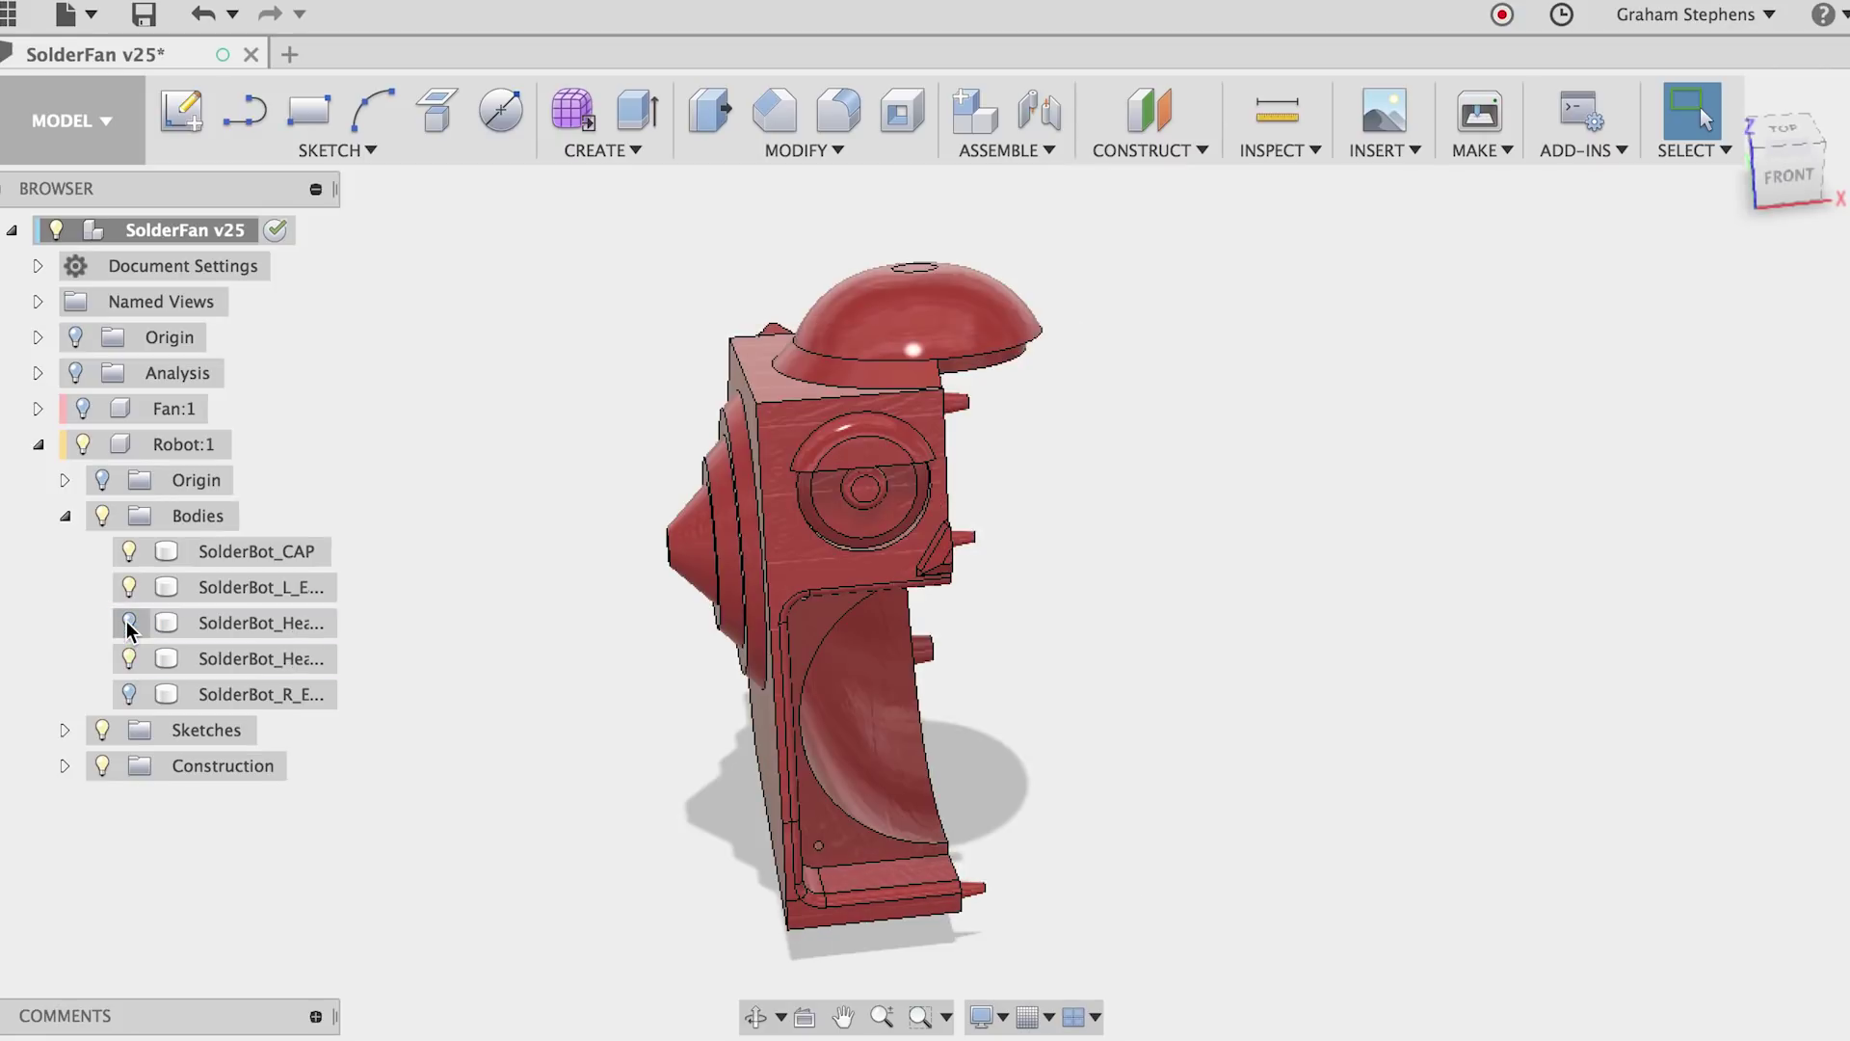
left_click(130, 552)
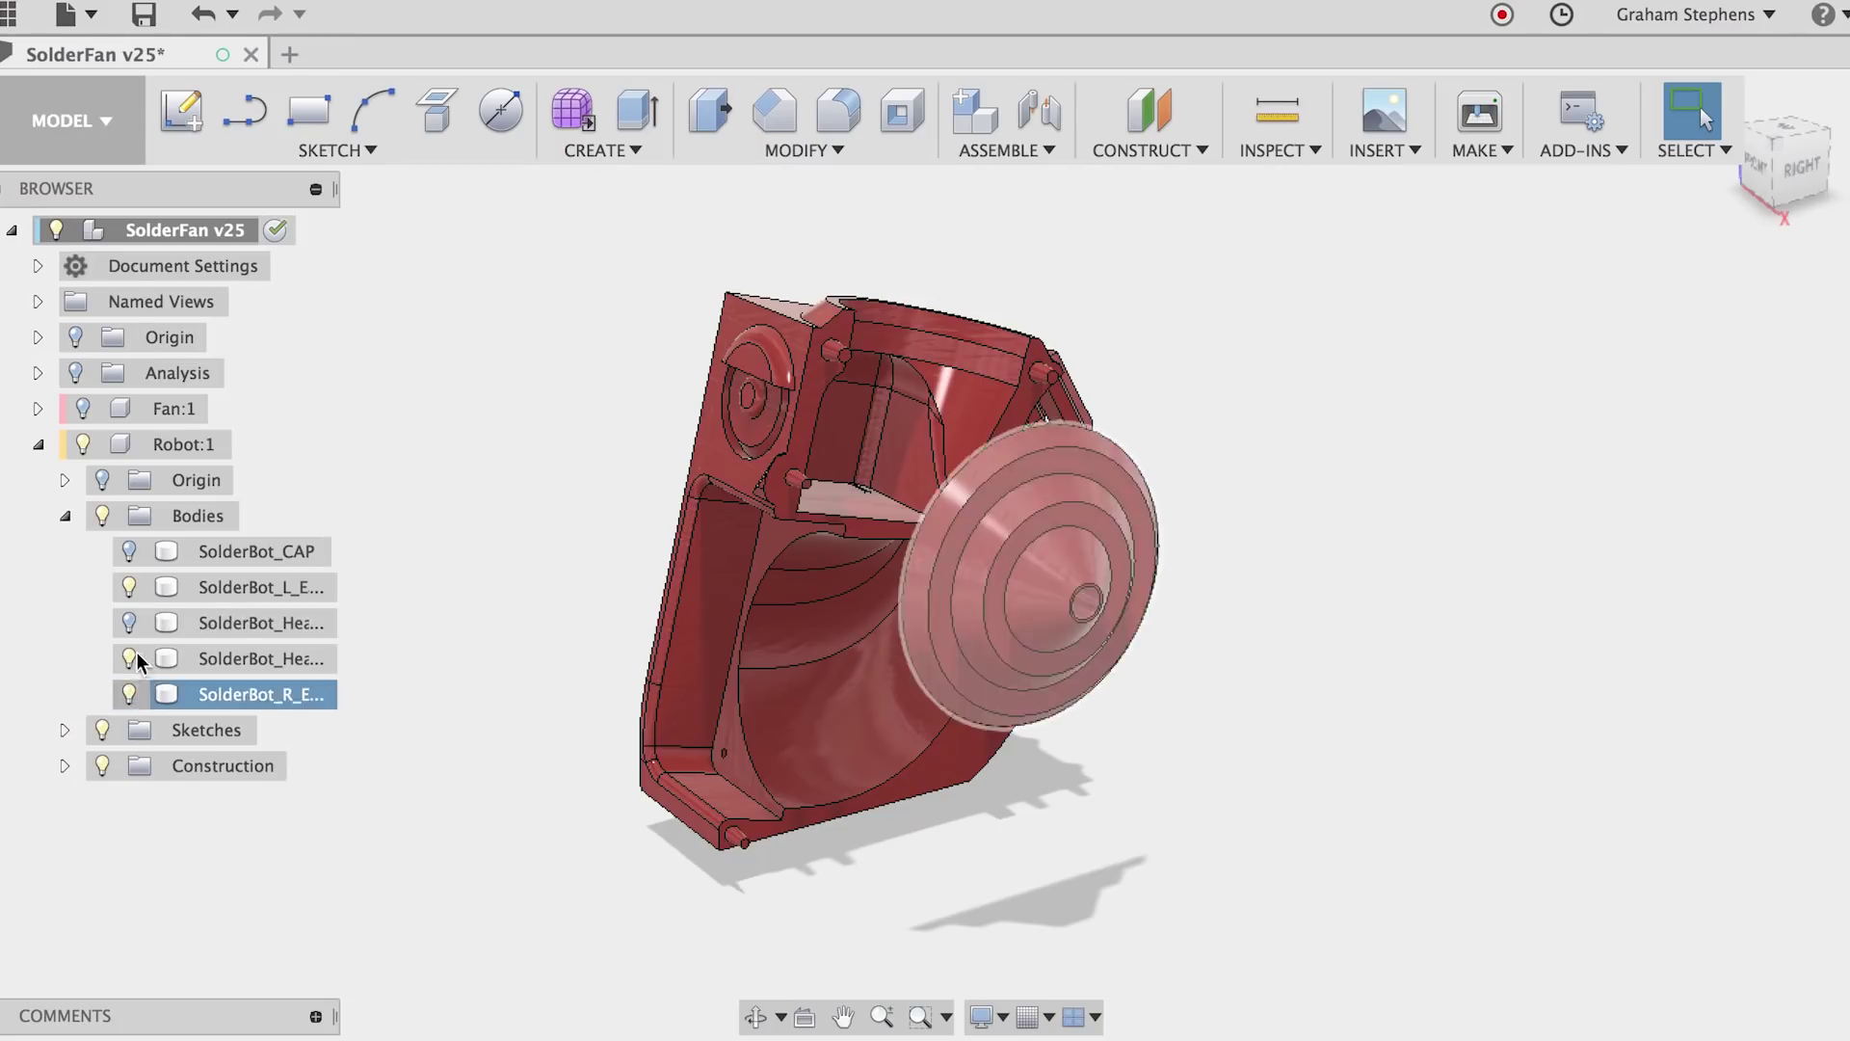
Make the SolderBot_CAP body visible and restore the saved camera view NamedView.
left_click(129, 552)
left_click(37, 301)
double_click(190, 480)
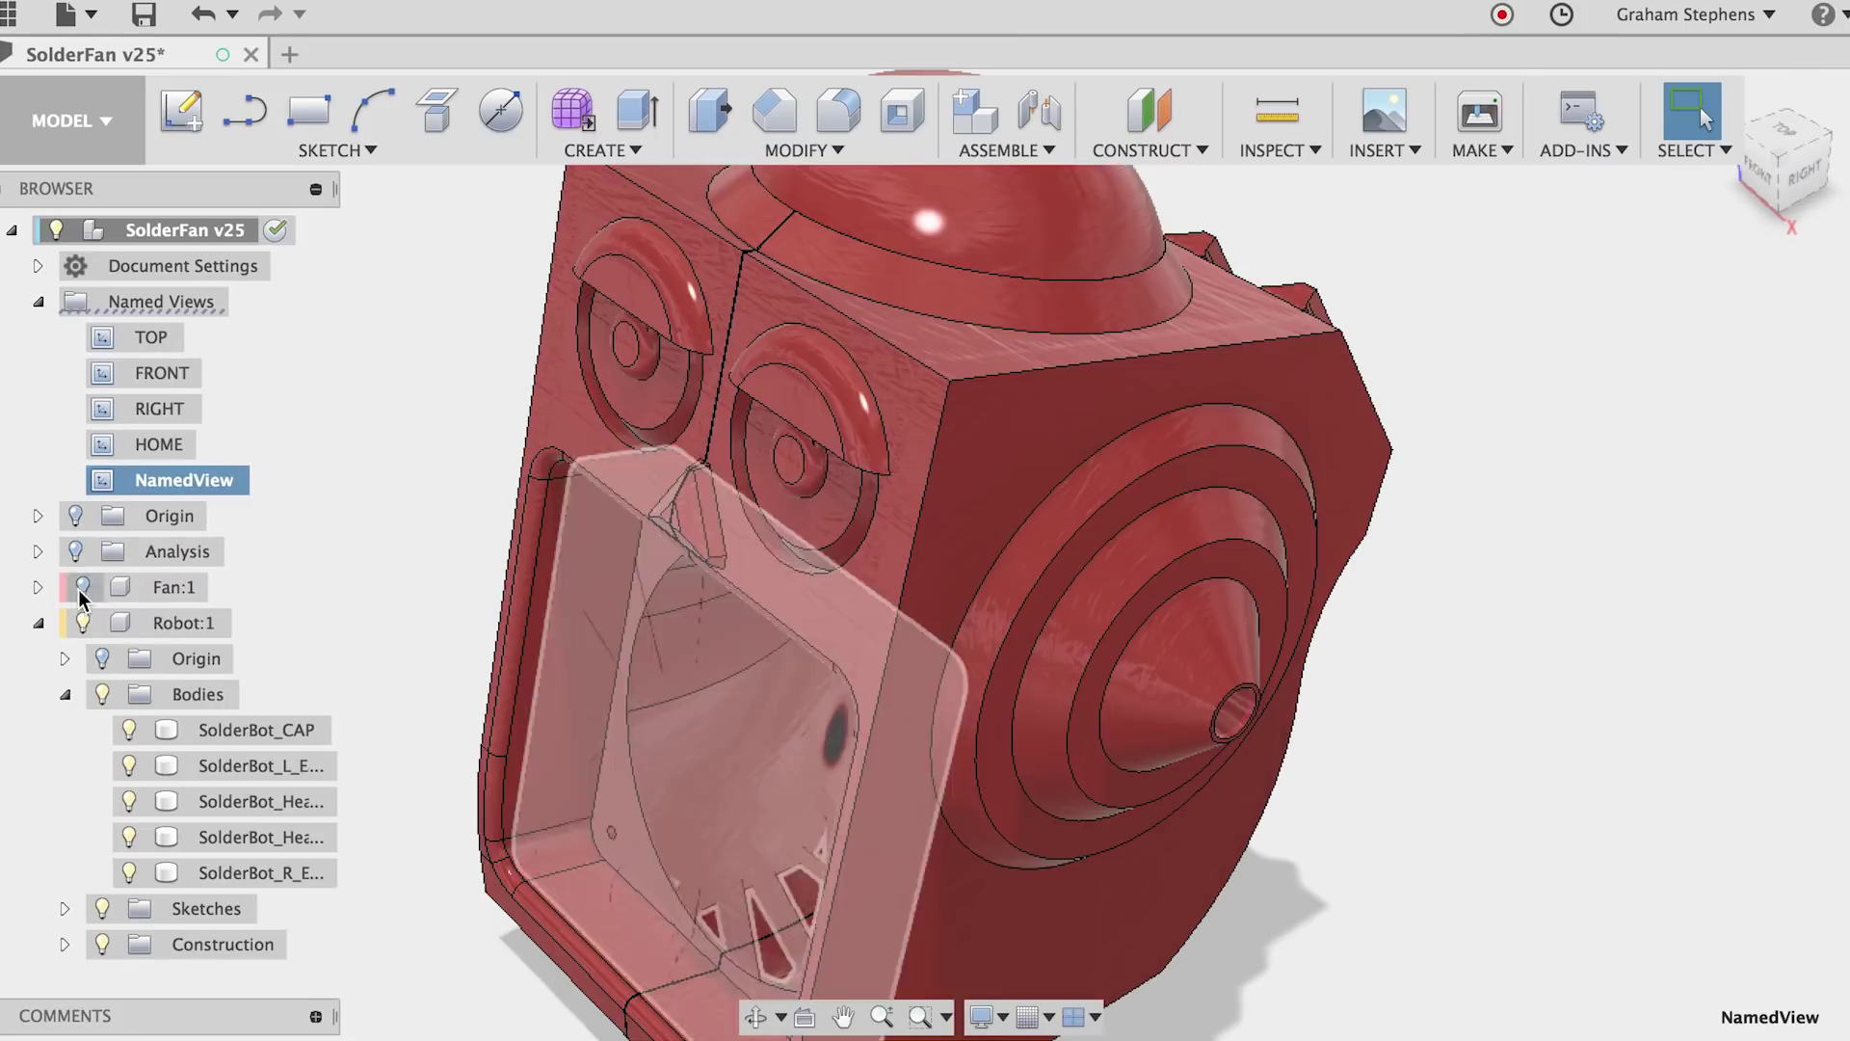
Switch to the Render workspace and start an in-canvas render of the complete robot with its fan visible.
left_click(94, 140)
left_click(38, 345)
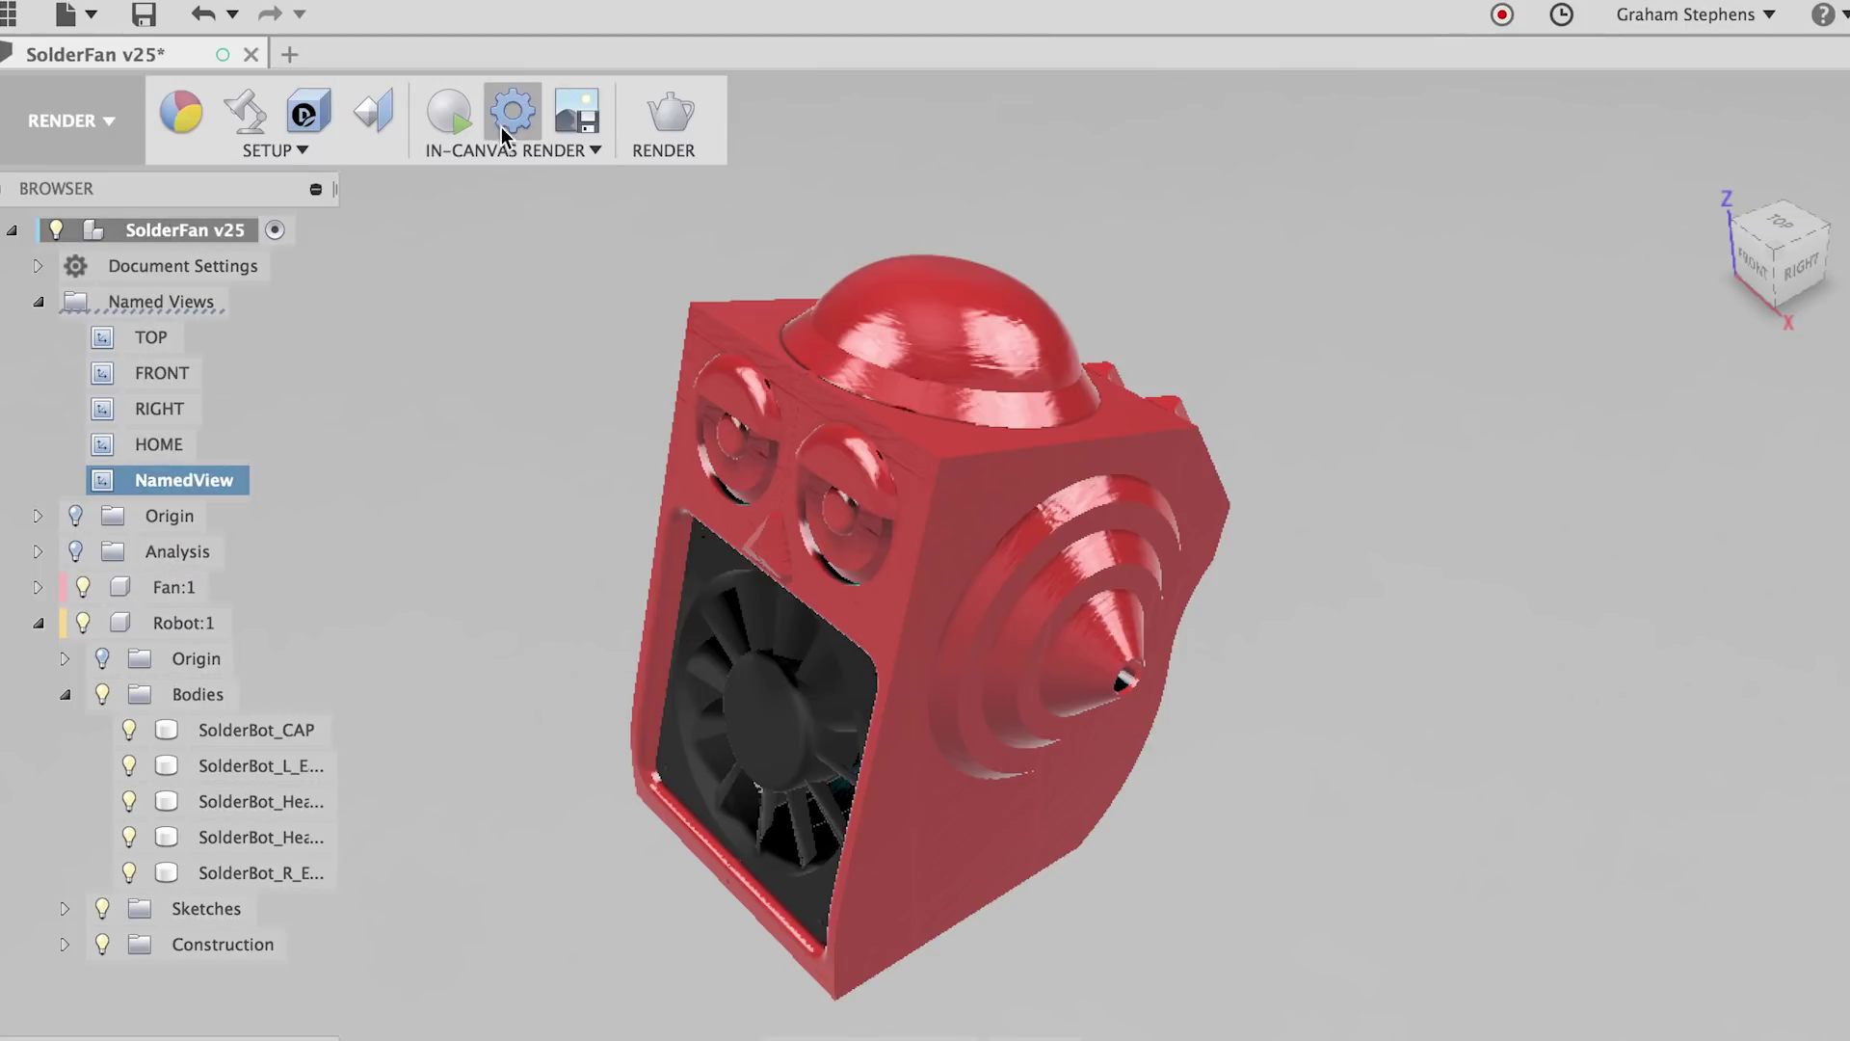
left_click(460, 113)
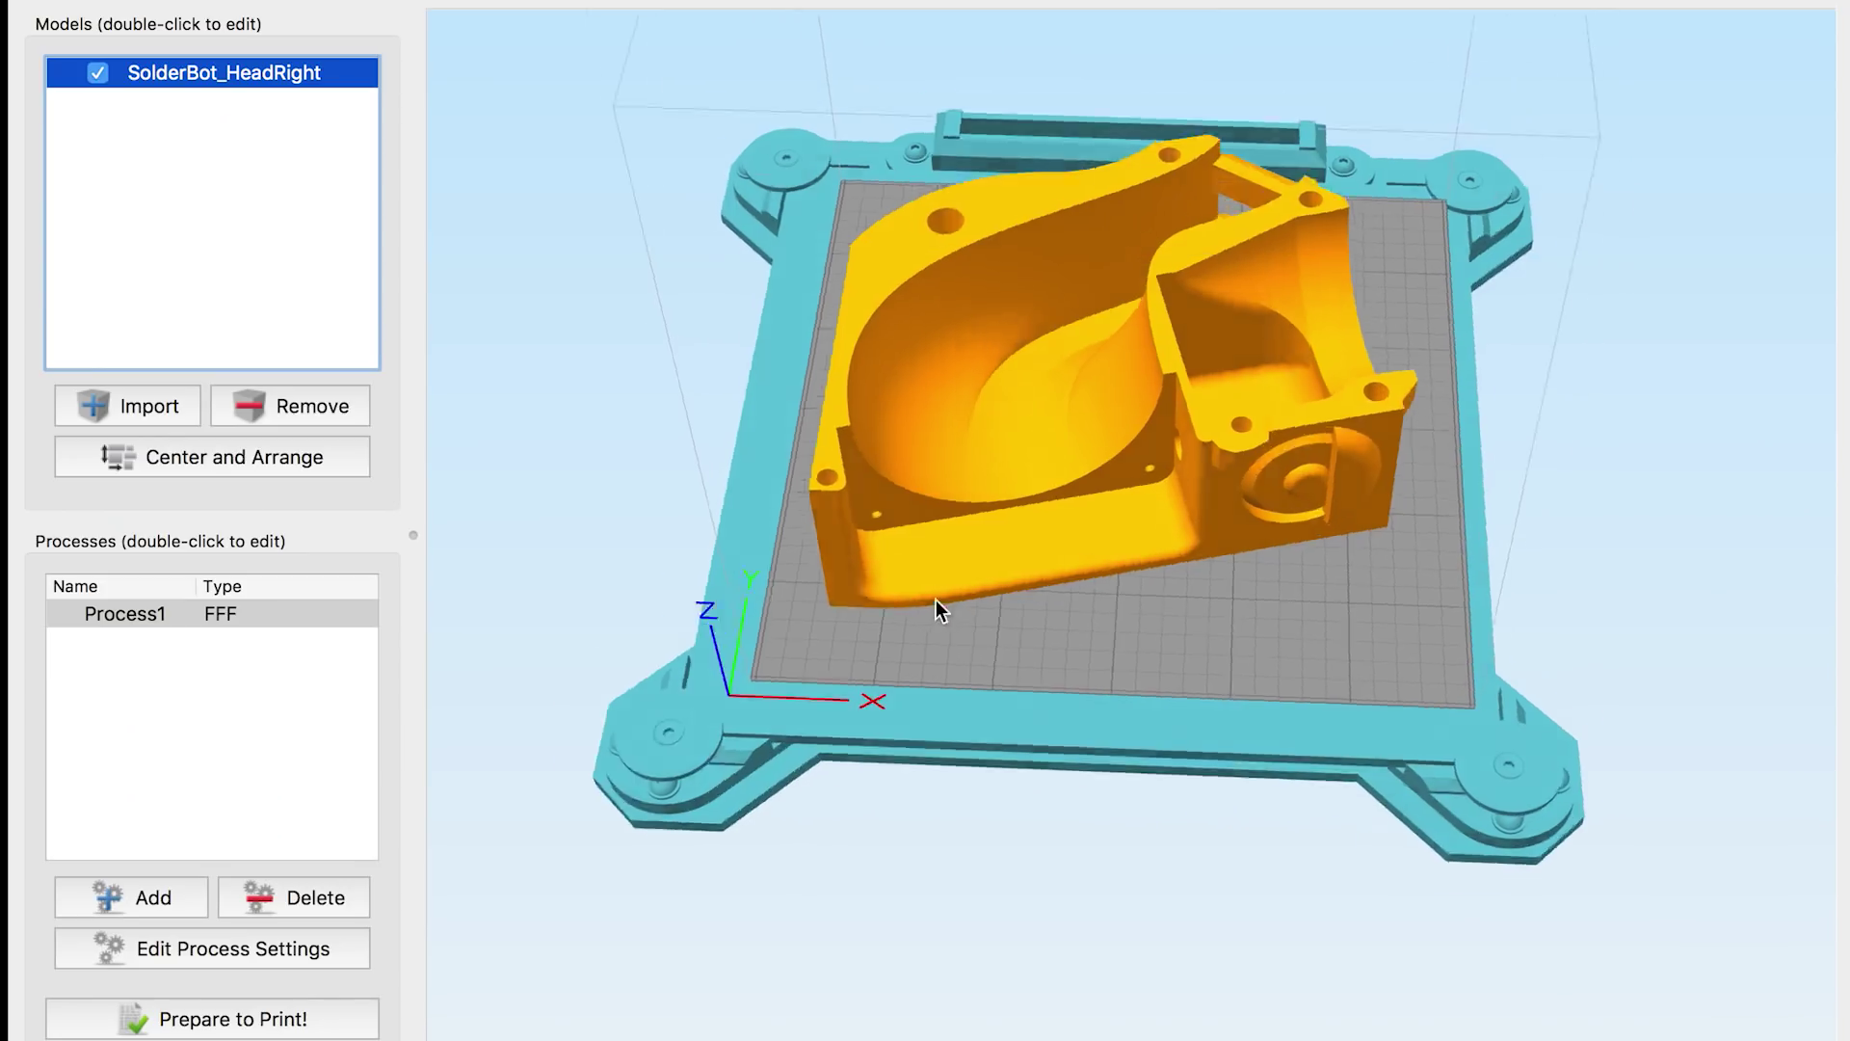
In the slicer, set Process1 to 20% infill and 3 top solid layers for SolderBot_HeadRight, and accept the process settings.
left_click_drag(934, 601, 399, 804)
double_click(153, 622)
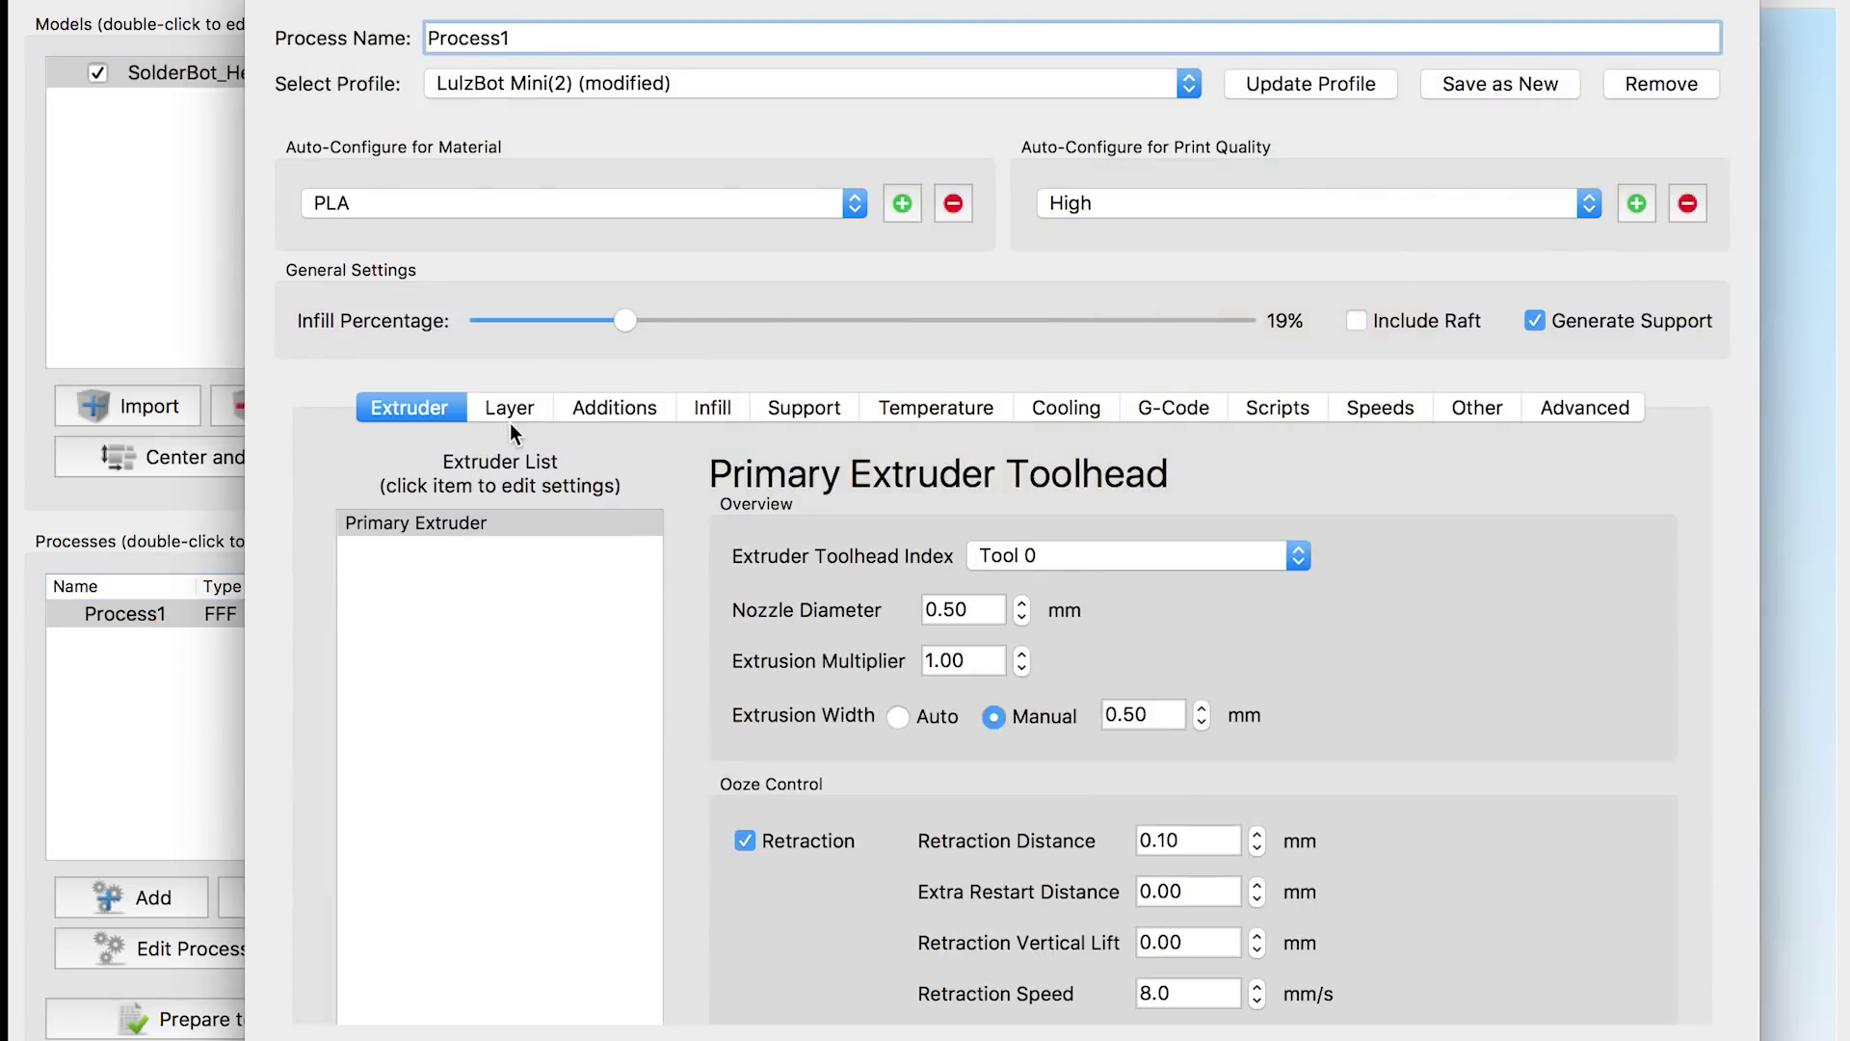
left_click(630, 324)
left_click(503, 405)
left_click(759, 661)
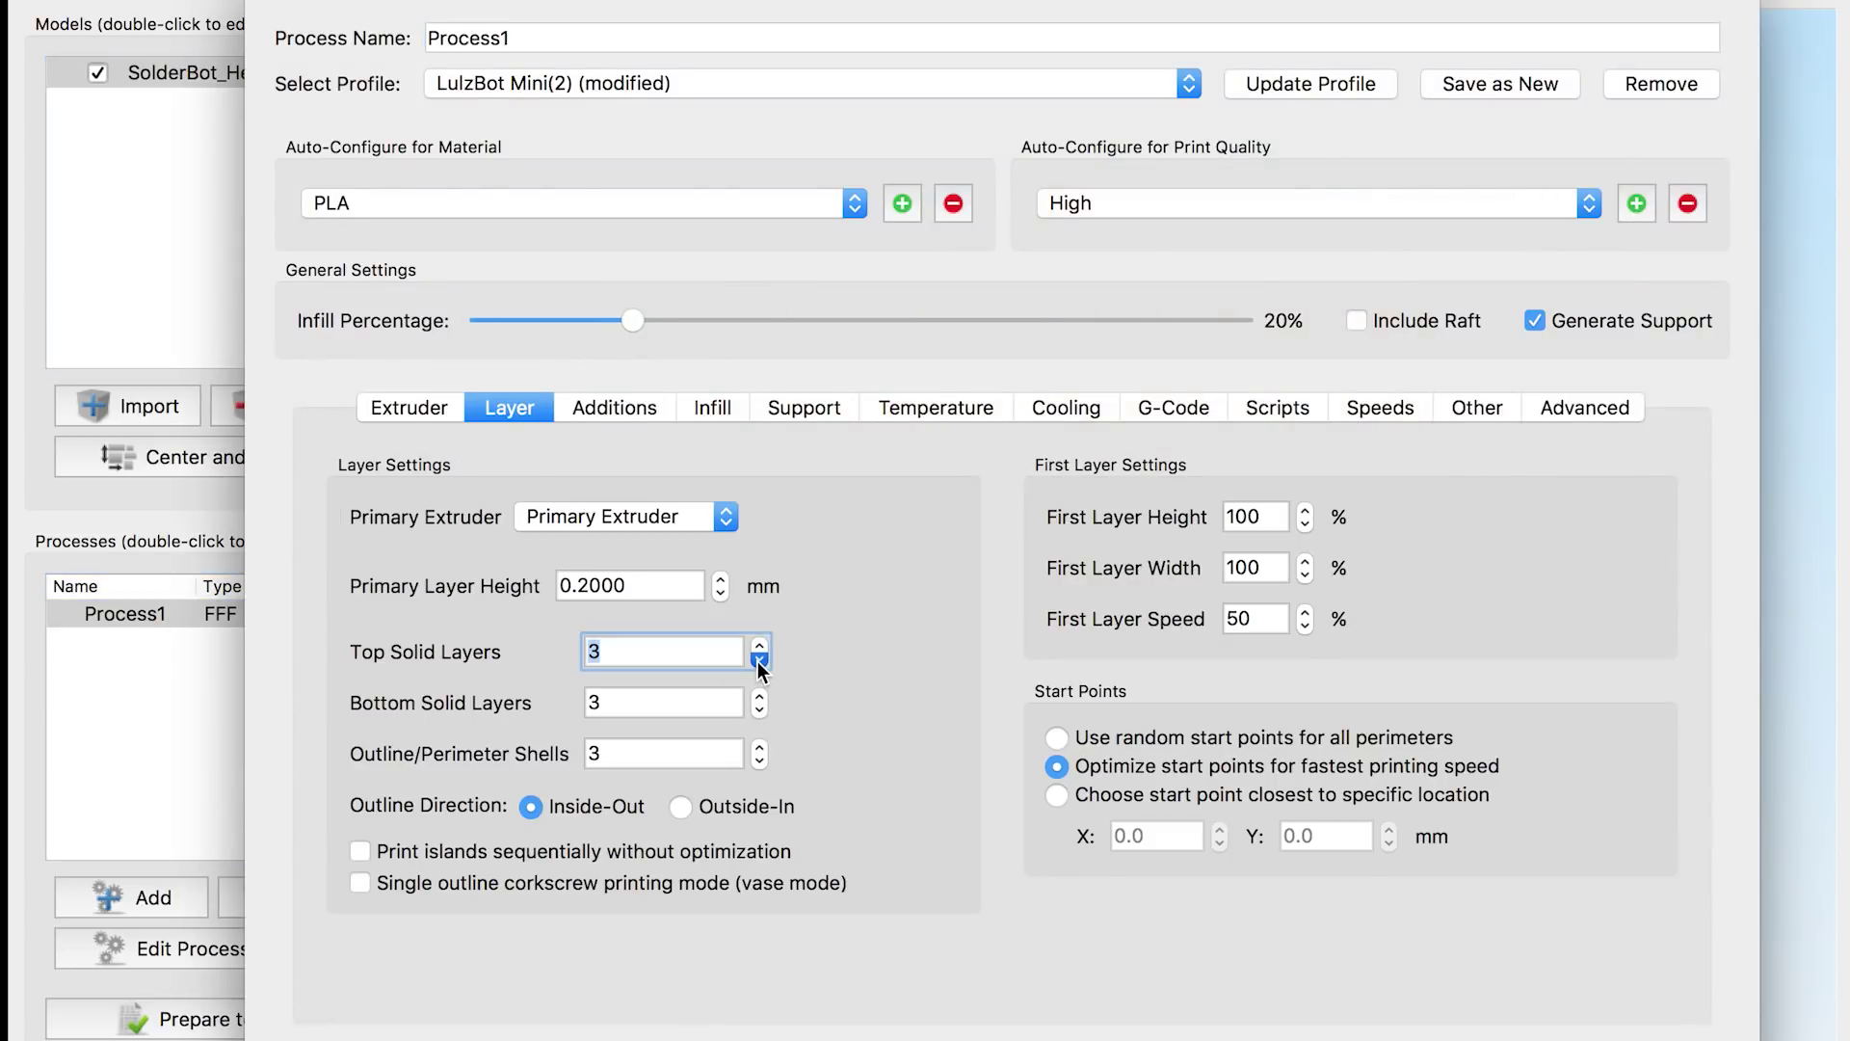
left_click(684, 404)
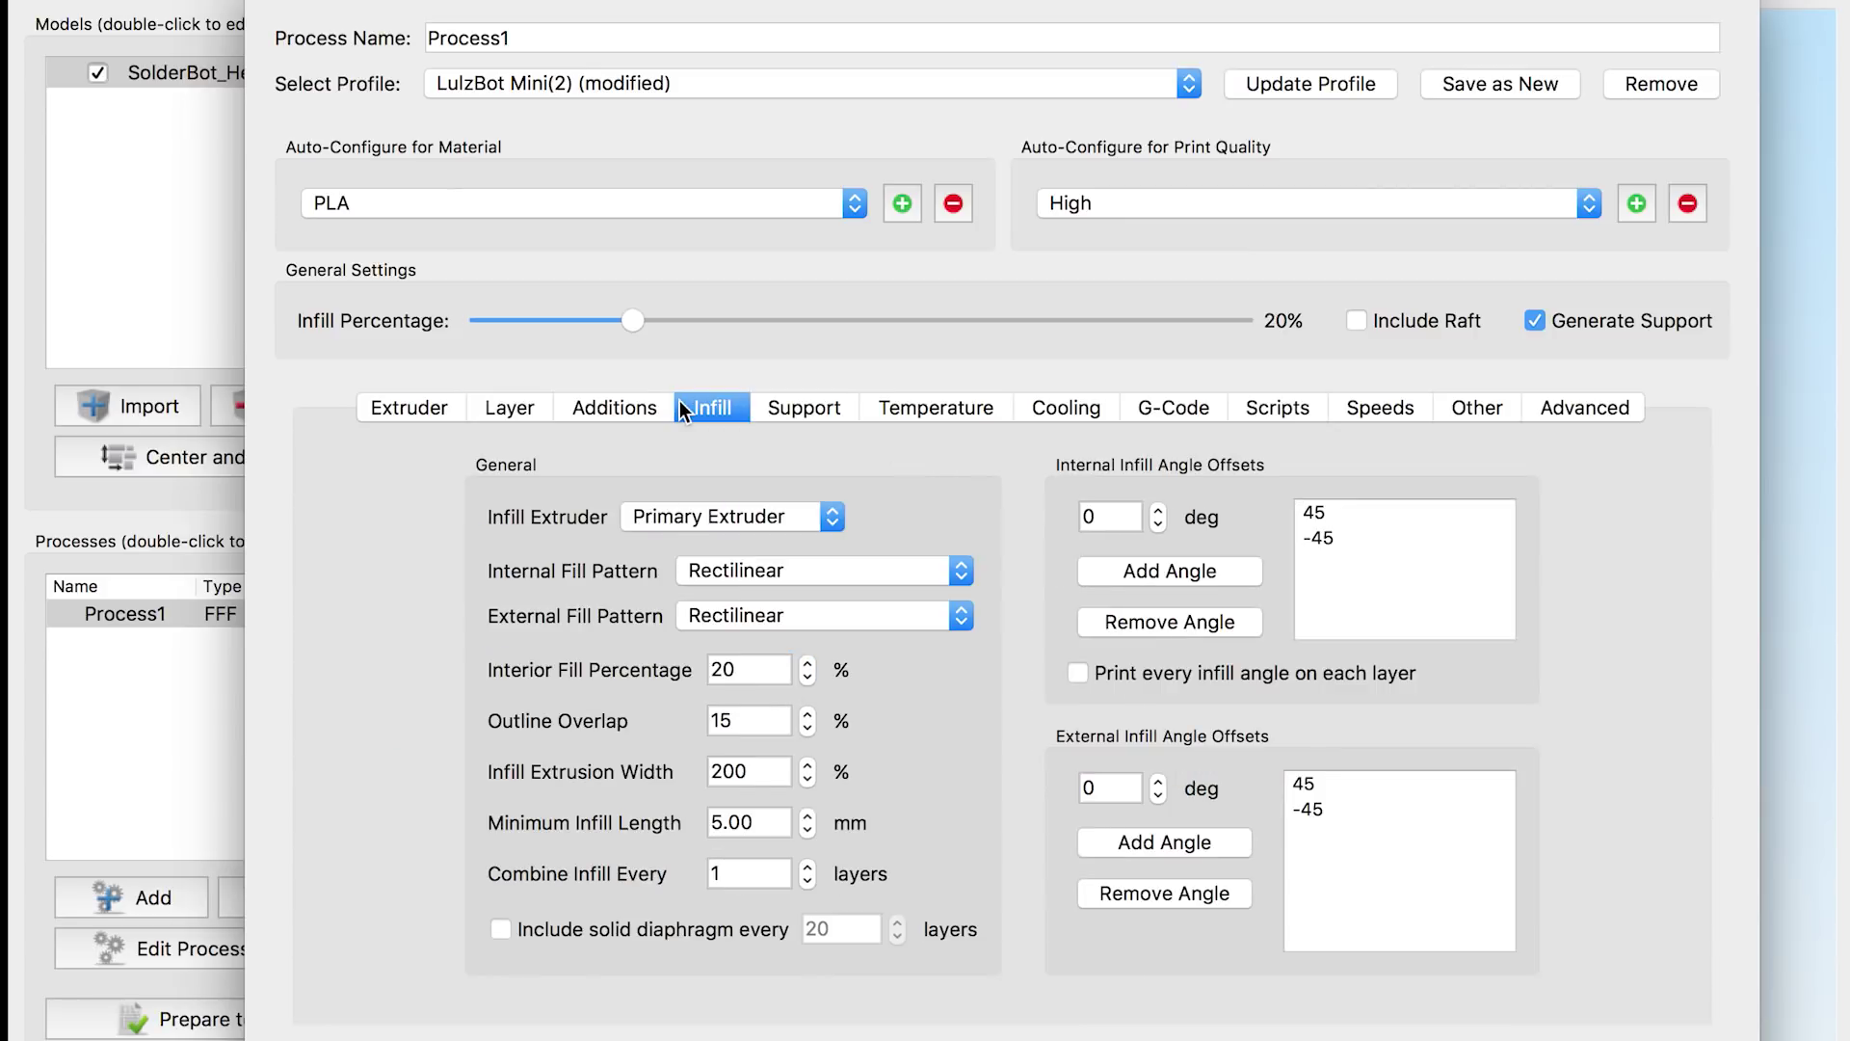
key("Return")
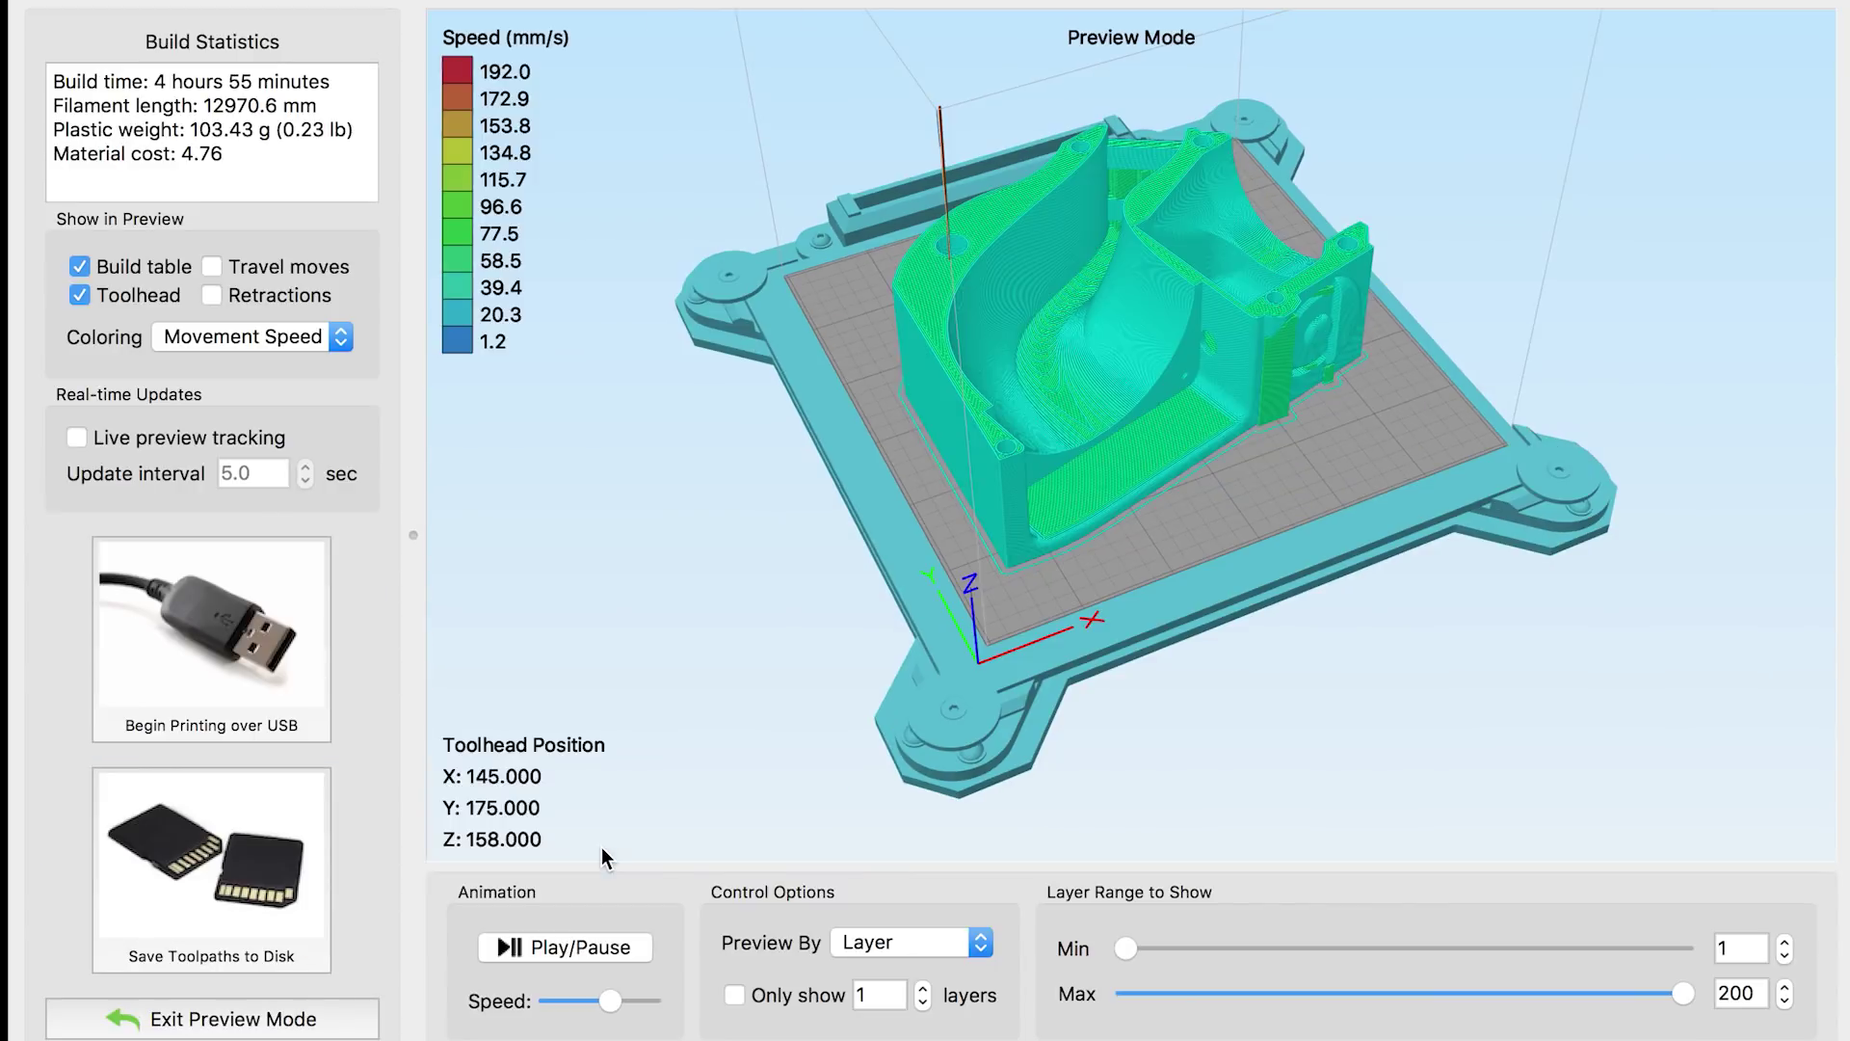
Examine the sliced head's toolpath preview from another angle by scrubbing through its layer range.
left_click_drag(726, 499, 598, 414)
left_click_drag(1118, 992, 1513, 977)
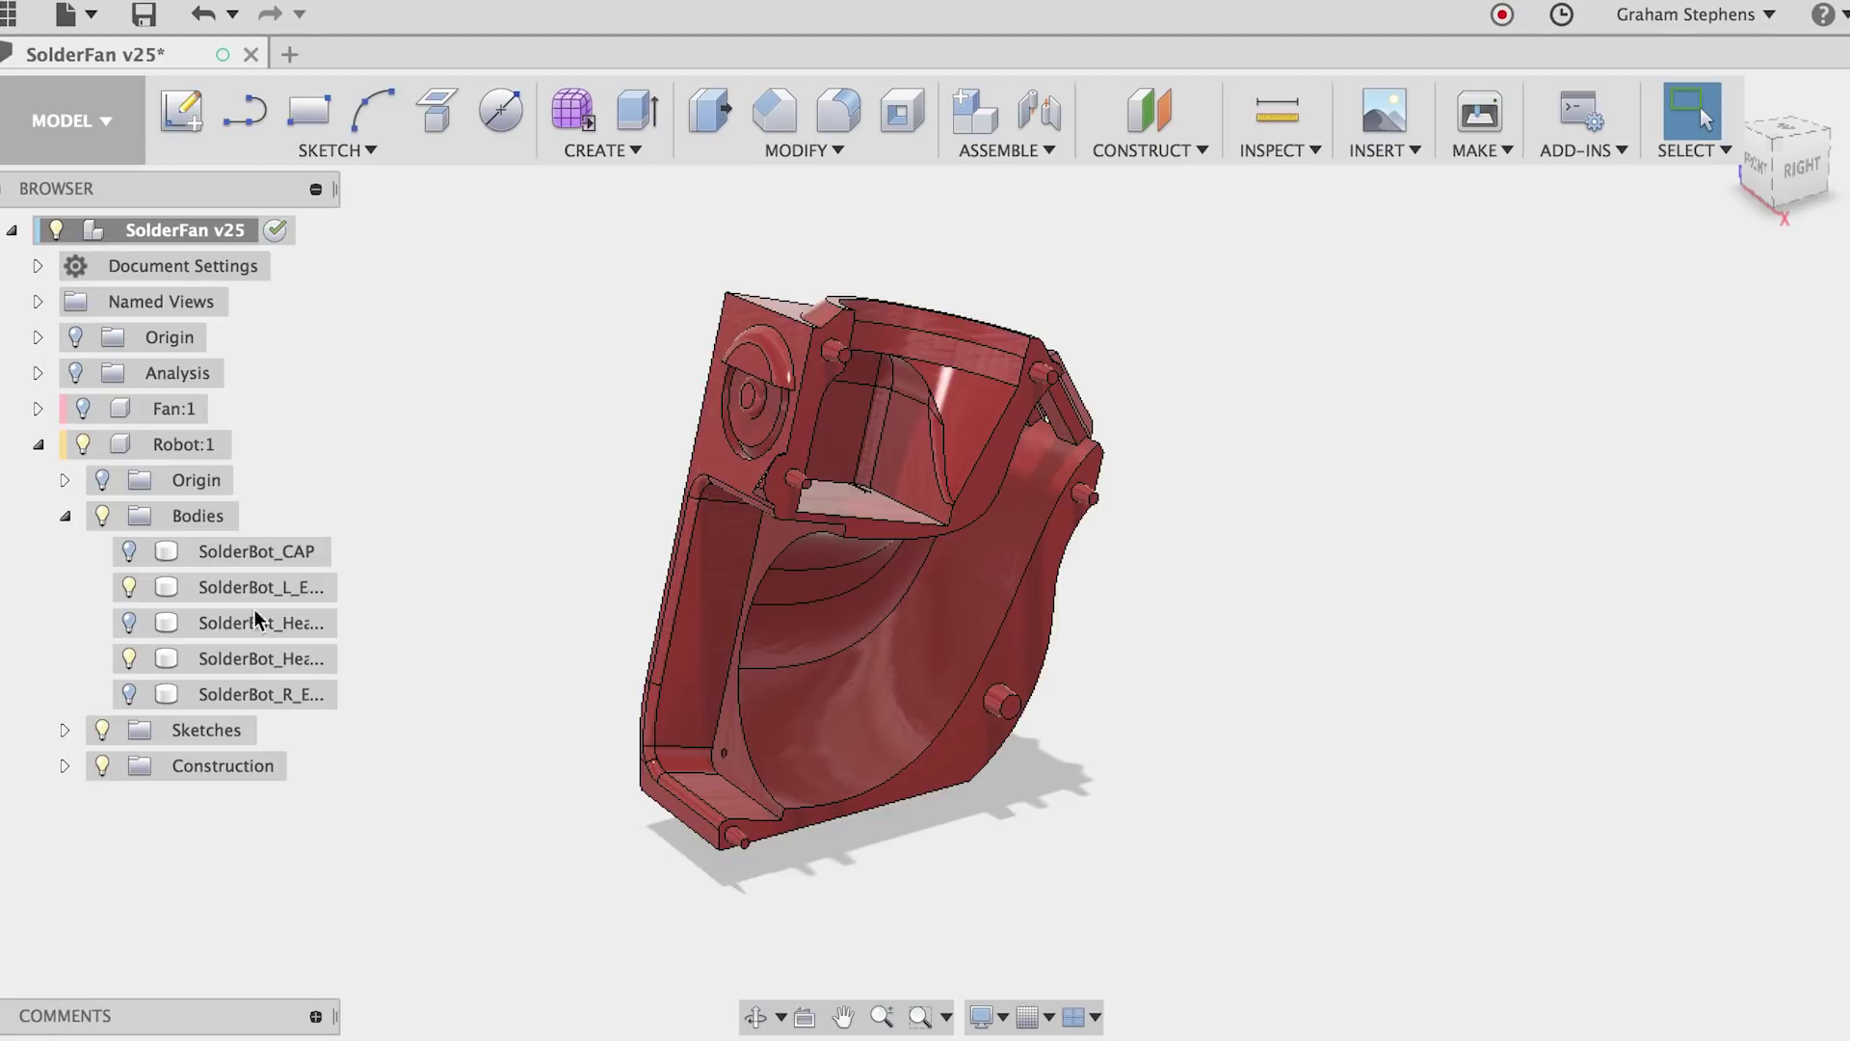
Switch to Fusion 360 and make the hidden robot bodies and the Fan component visible.
left_click(135, 694)
left_click(130, 622)
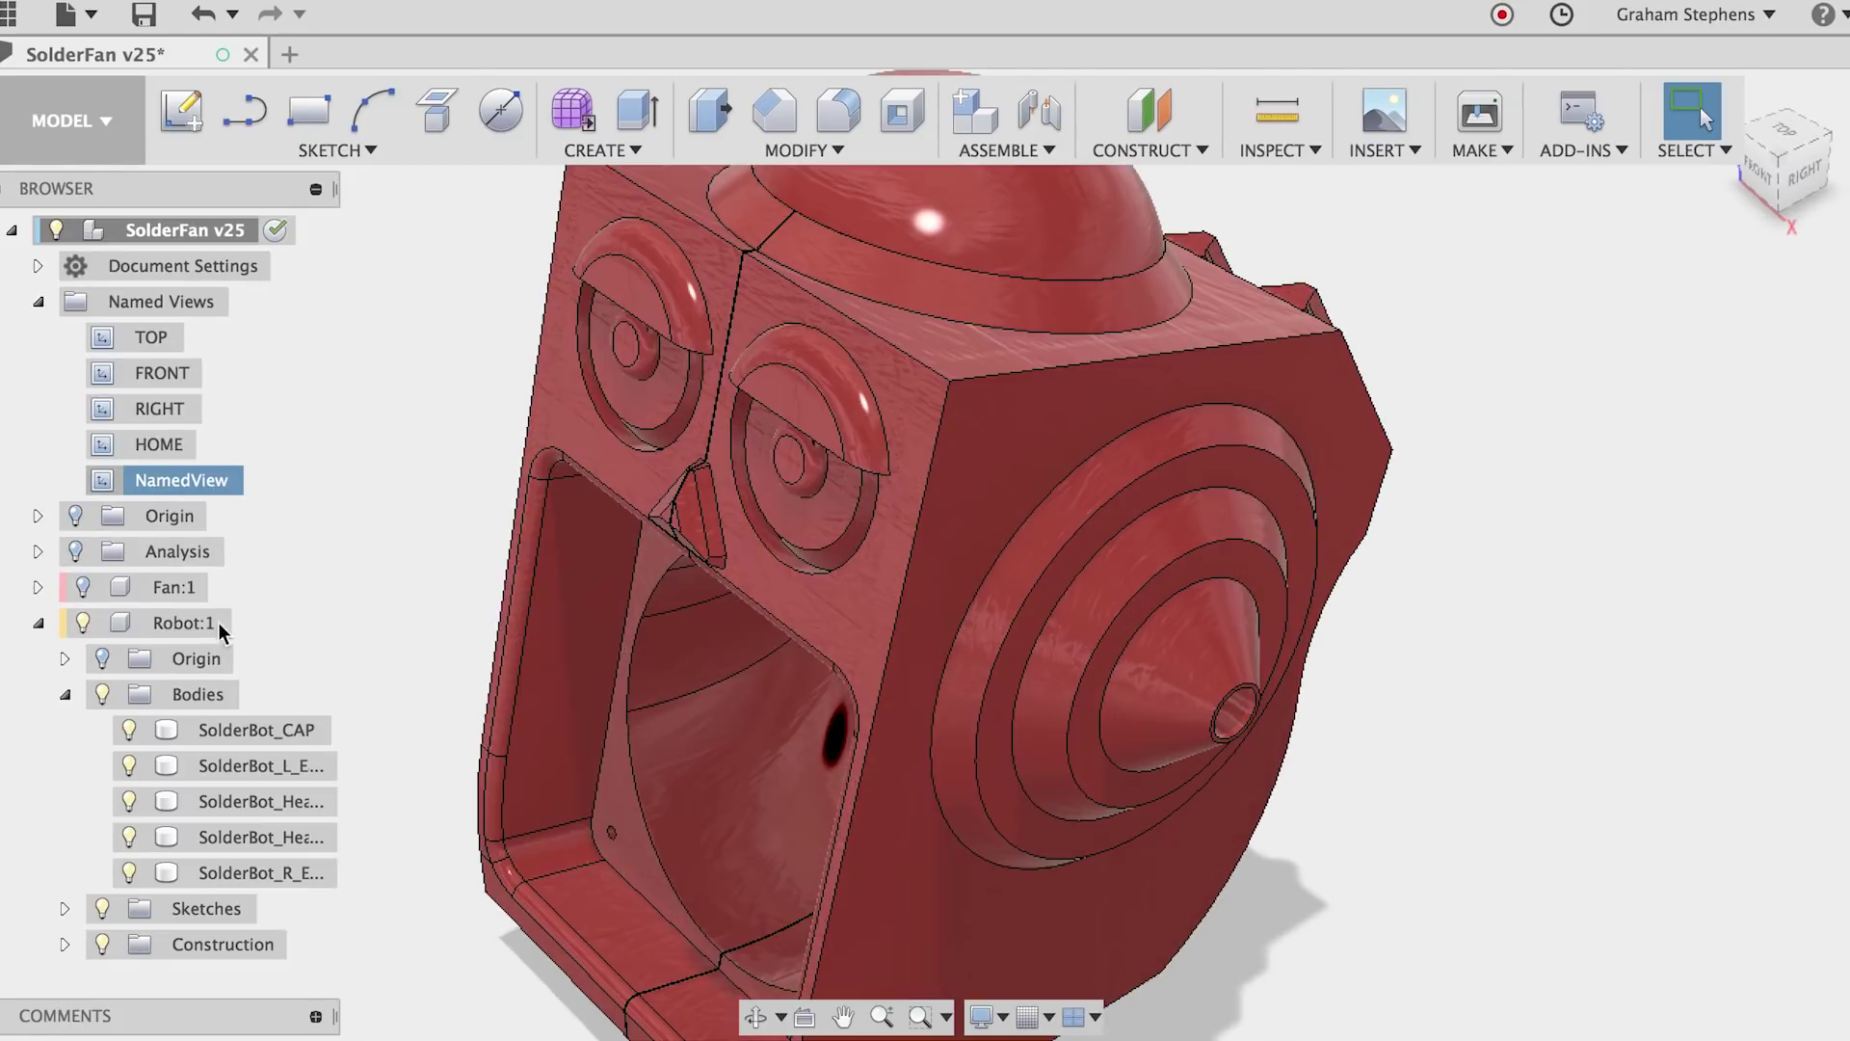
left_click(83, 587)
Open the Render workspace and run an in-canvas render of the assembled robot in NamedView.
left_click(71, 120)
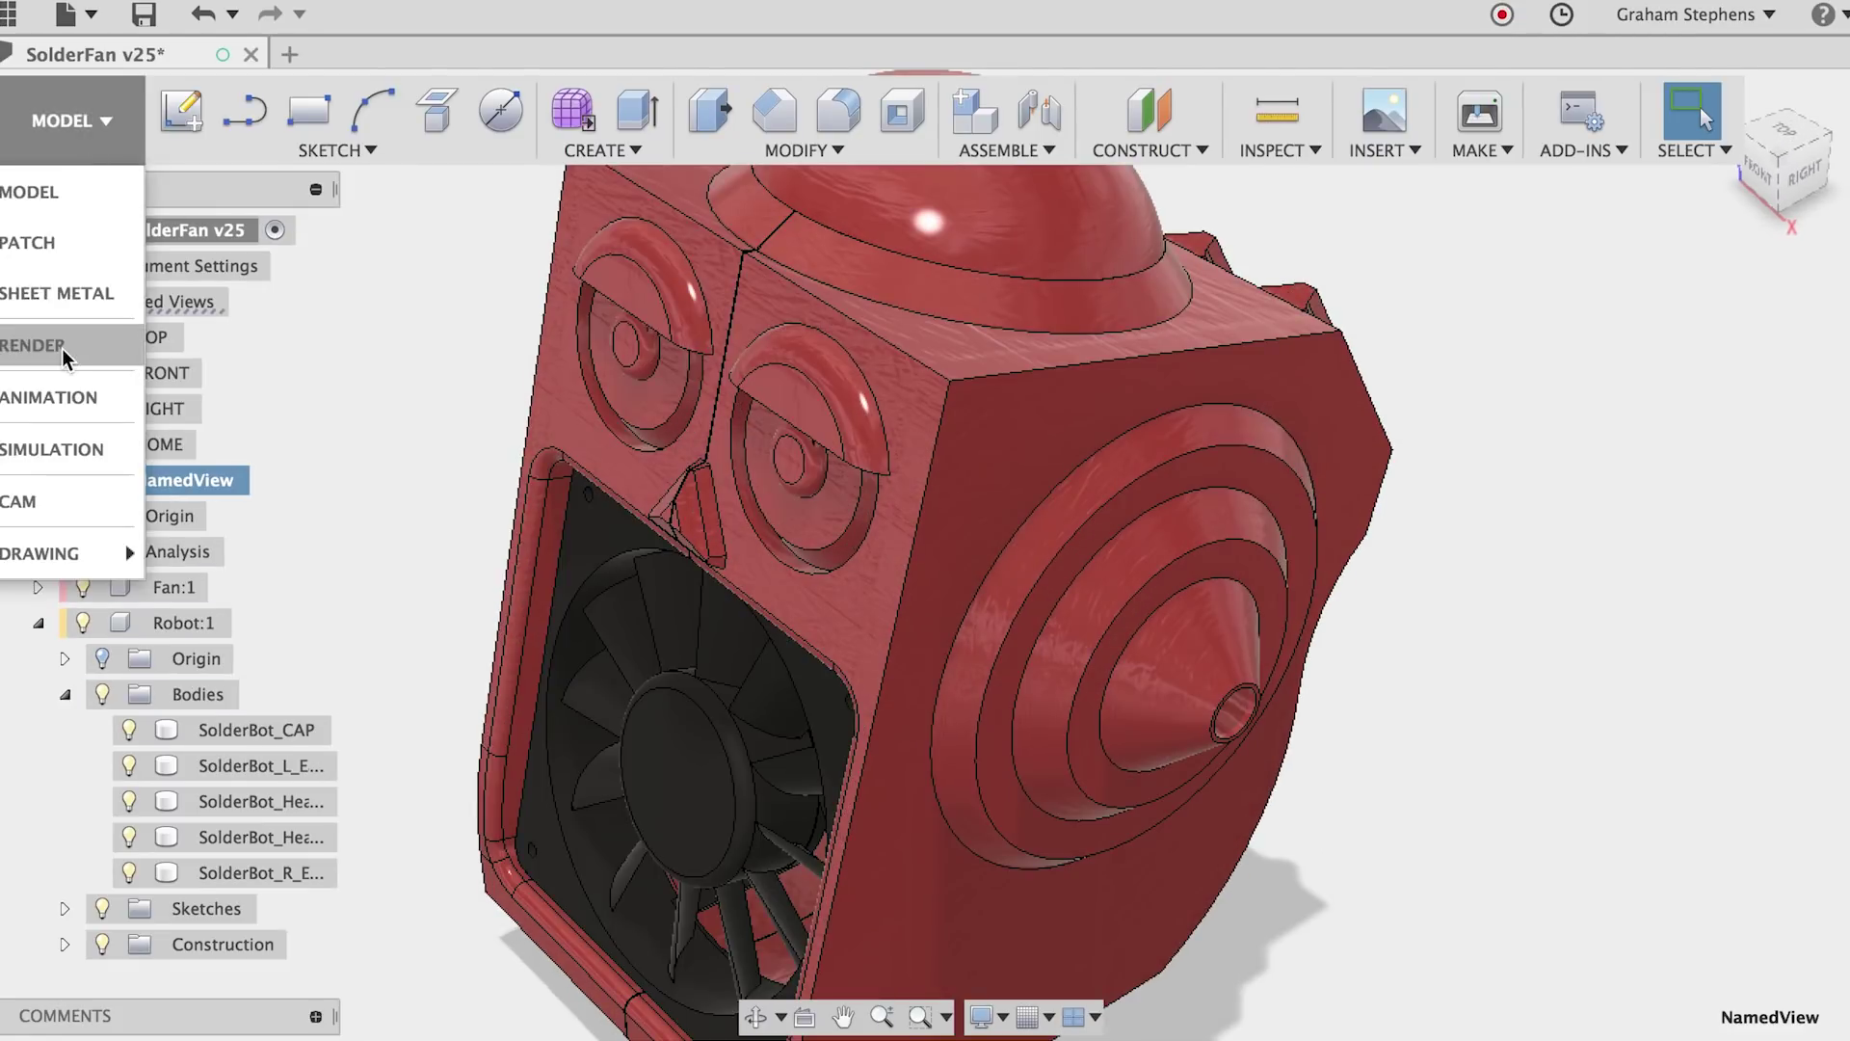
left_click(48, 344)
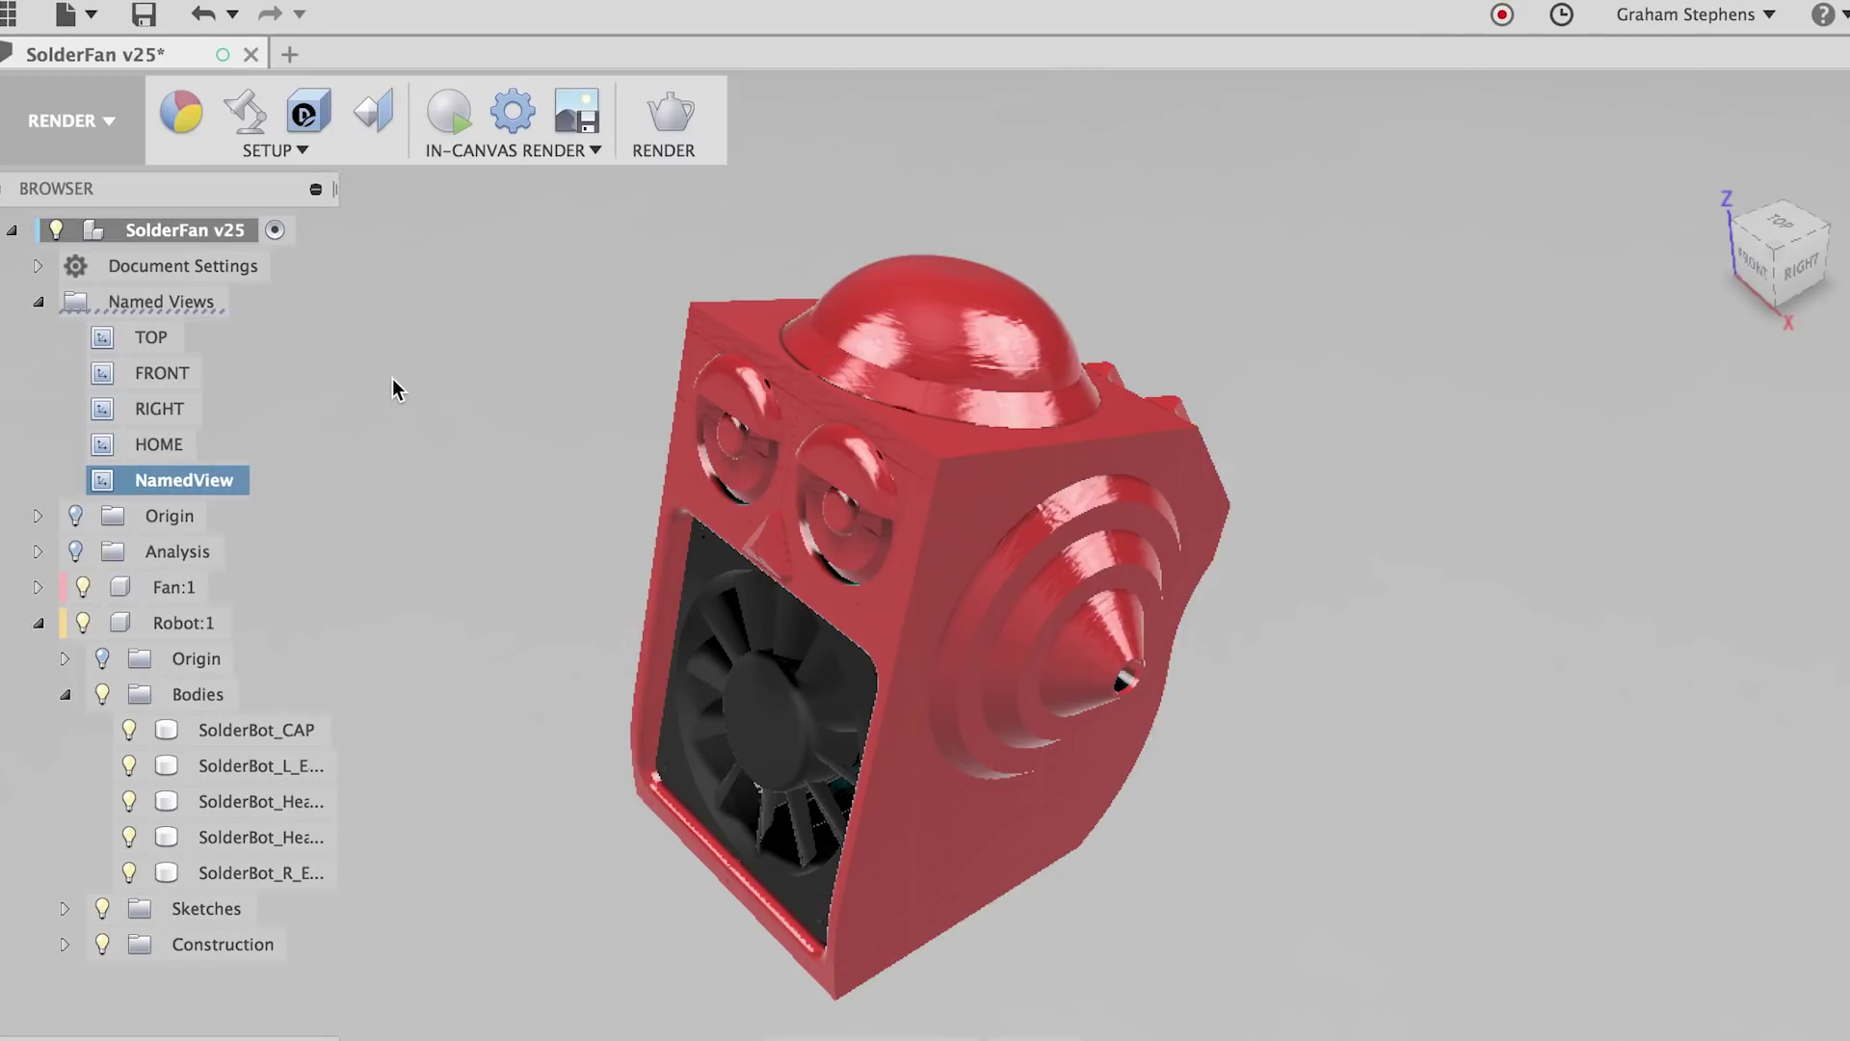
left_click(449, 112)
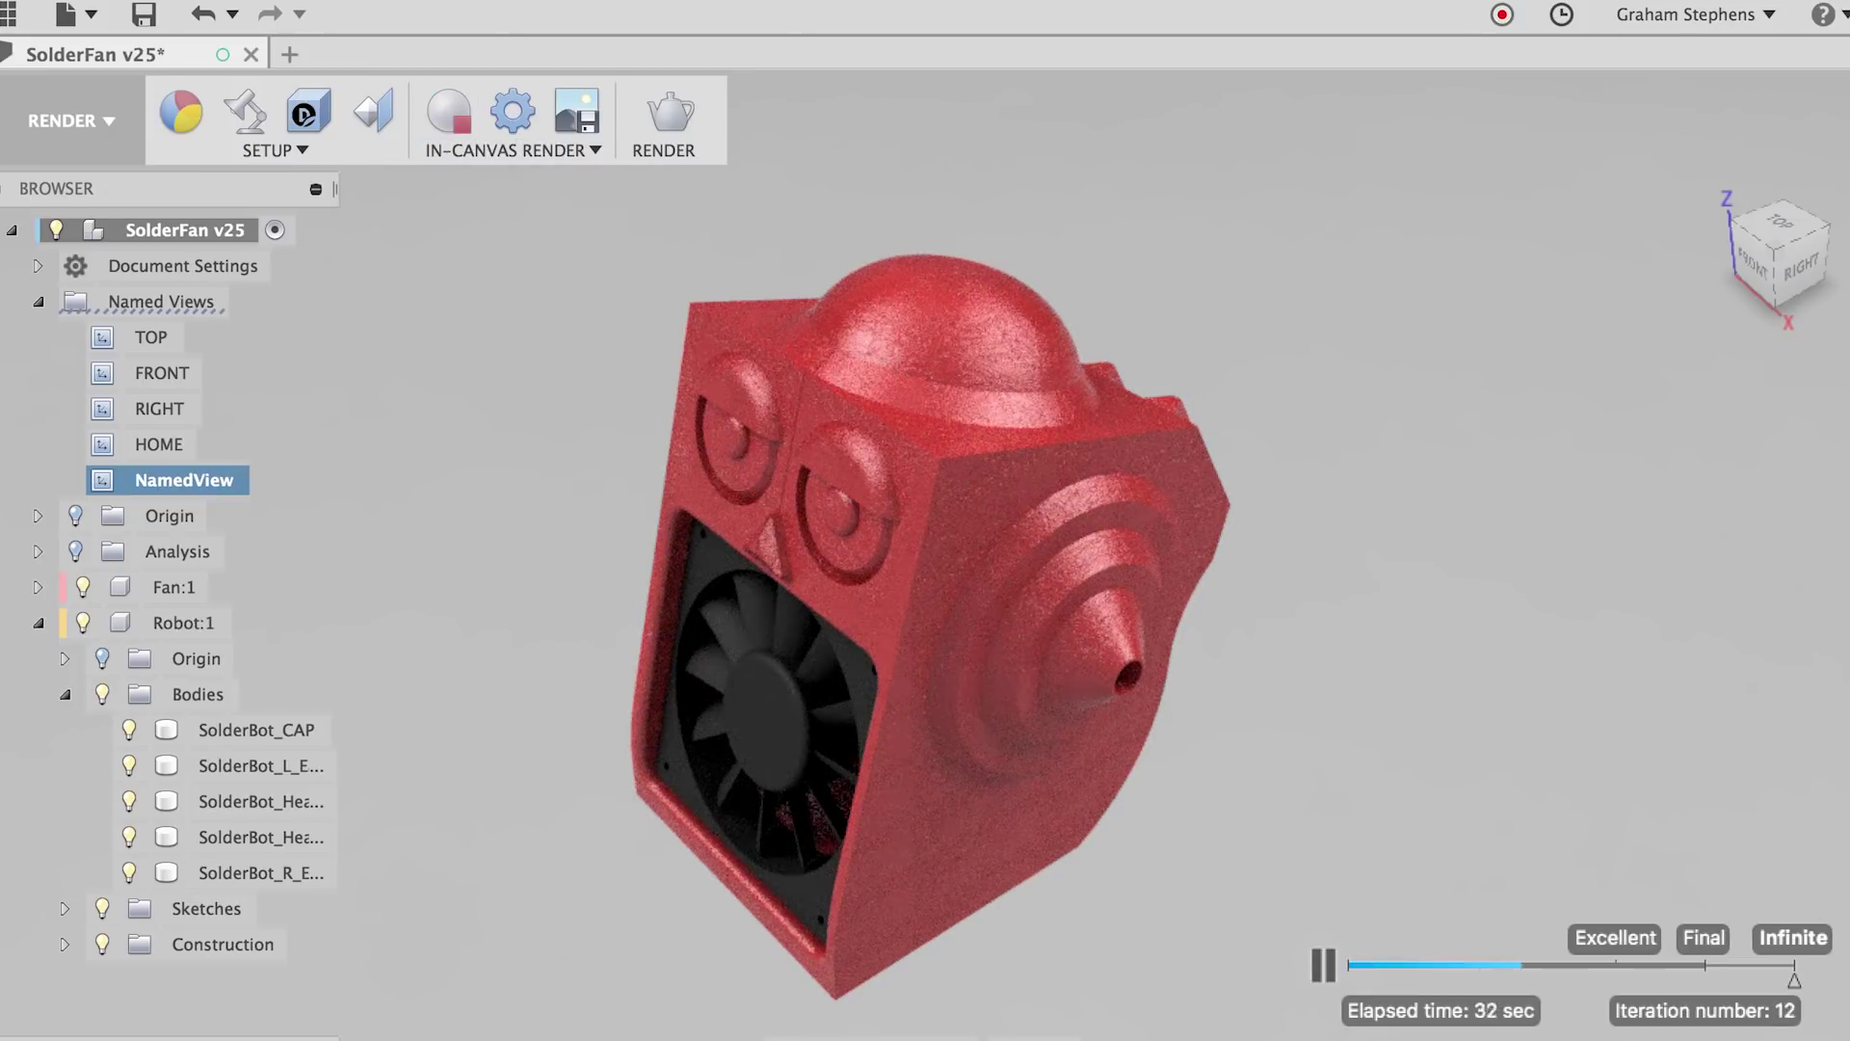